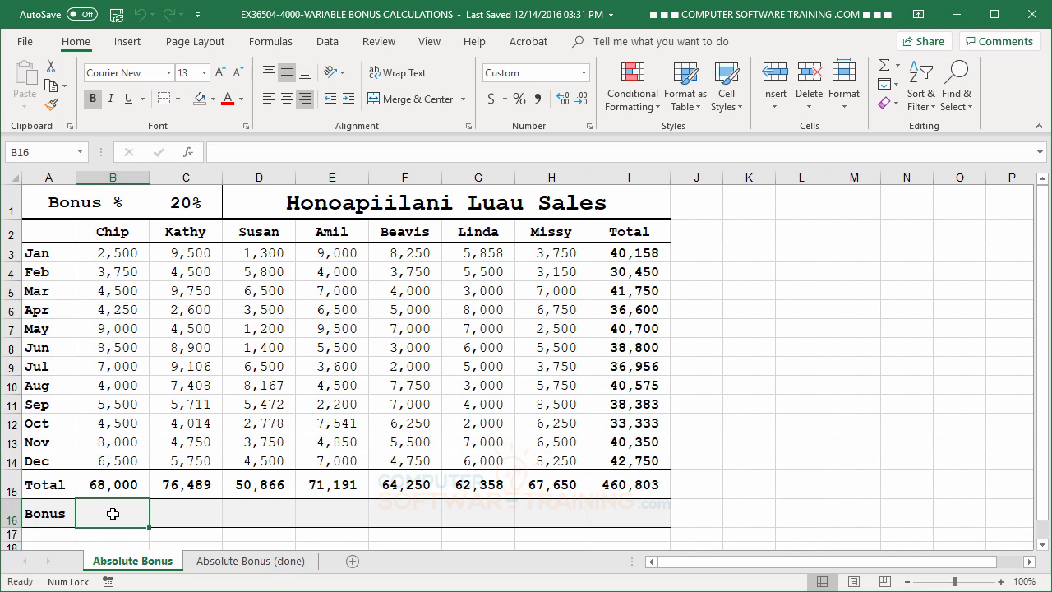
Enter the 5% bonus formula =B15*.05 in B16 and copy it across the Bonus row to I16.
{"action": "type", "text": "="}
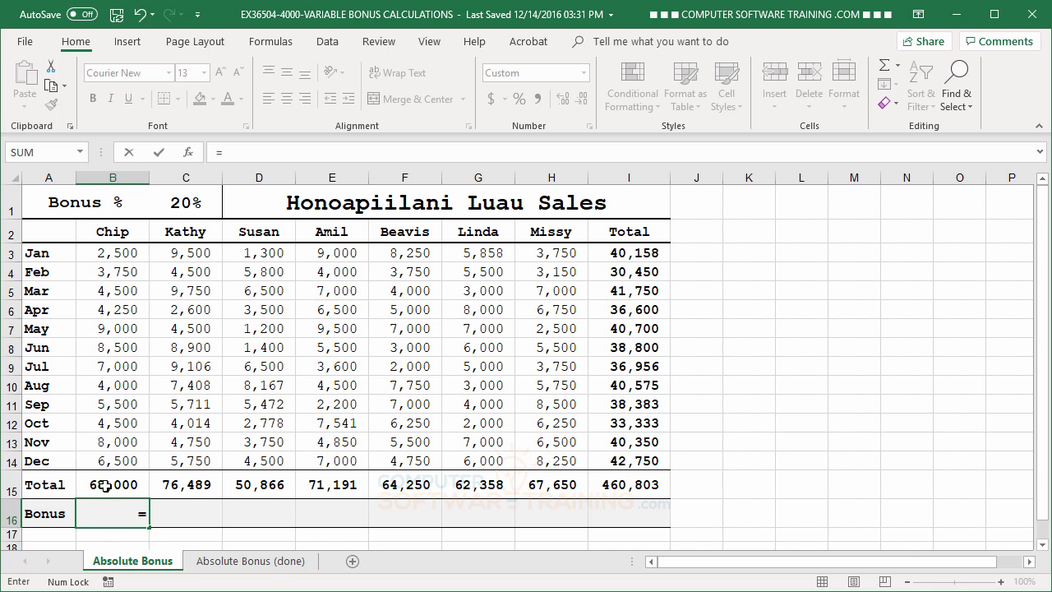
{"action": "left_click", "coordinate": [106, 485]}
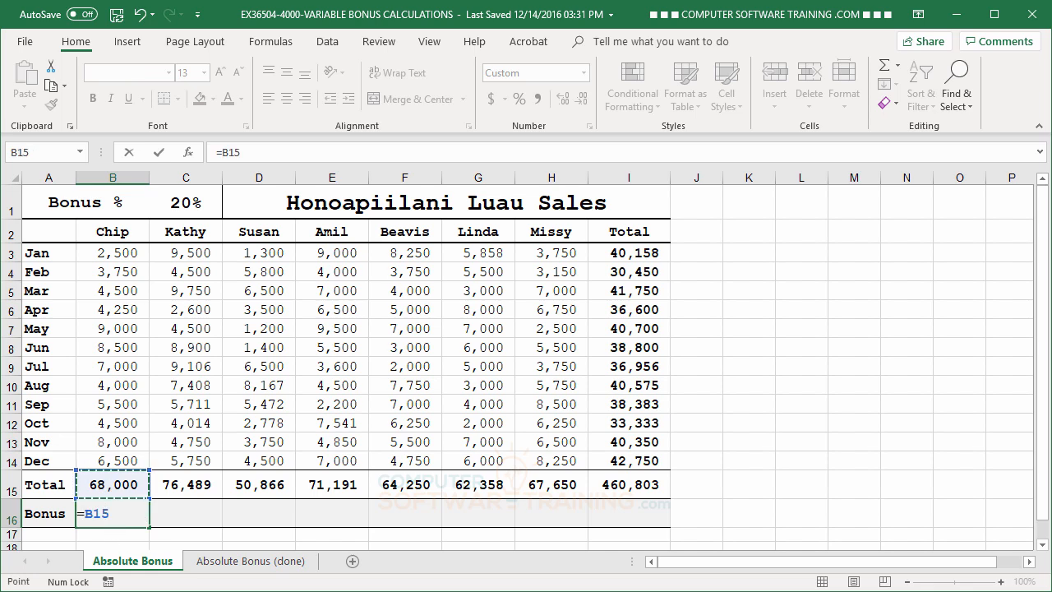
{"action": "type", "text": "*.05"}
{"action": "key", "text": "Return"}
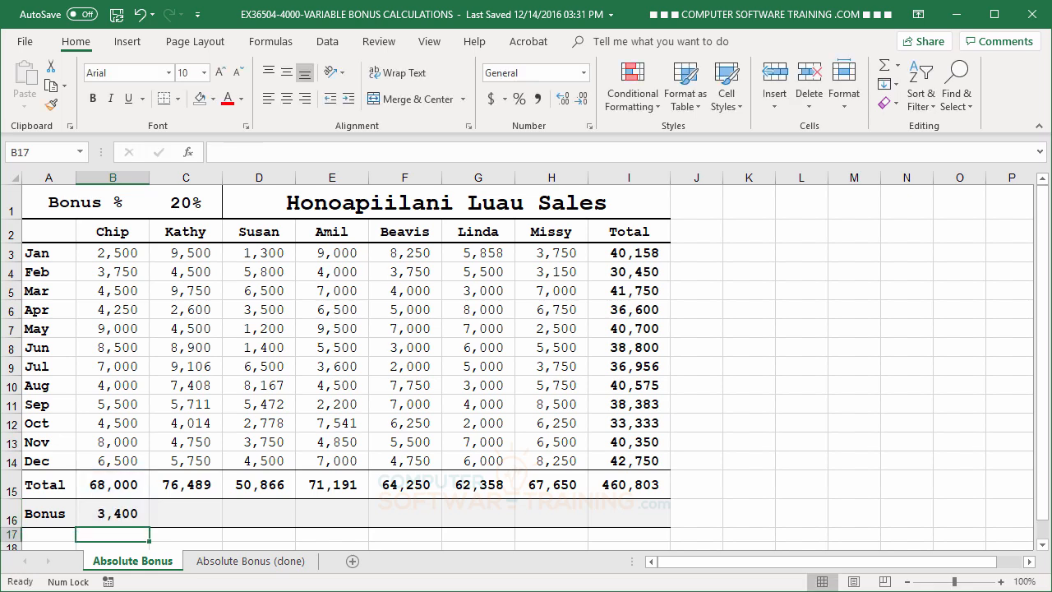
{"action": "left_click", "coordinate": [112, 515]}
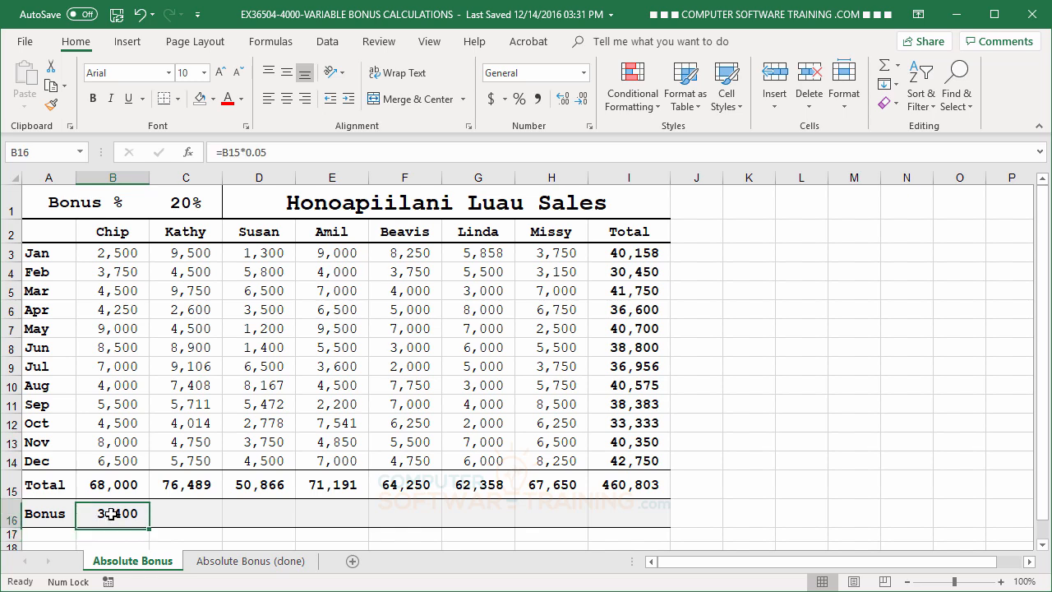
{"action": "left_click_drag", "start_coordinate": [149, 527], "coordinate": [647, 531]}
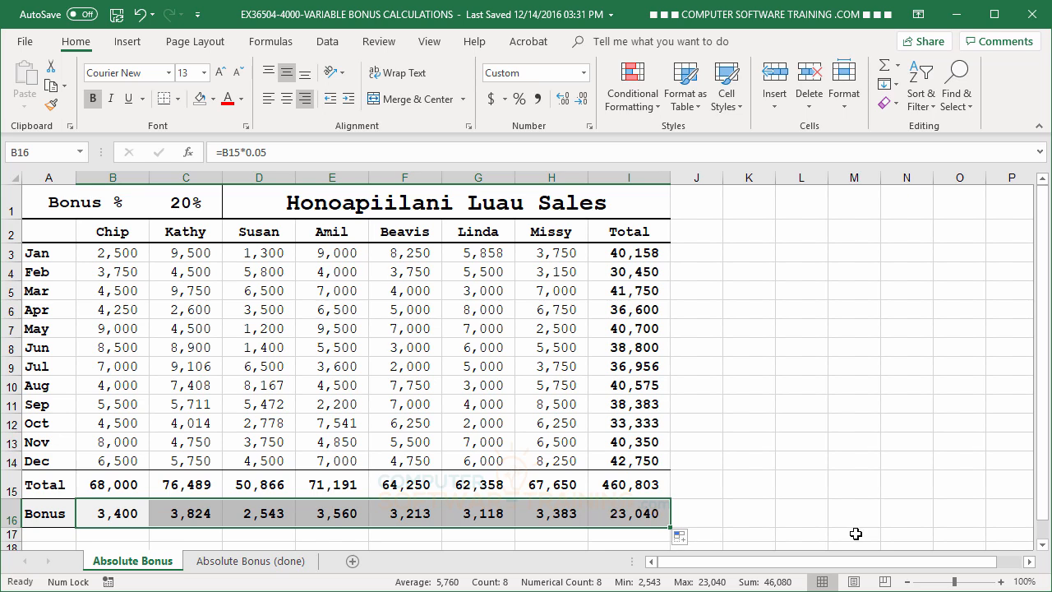
{"action": "left_click", "coordinate": [838, 391]}
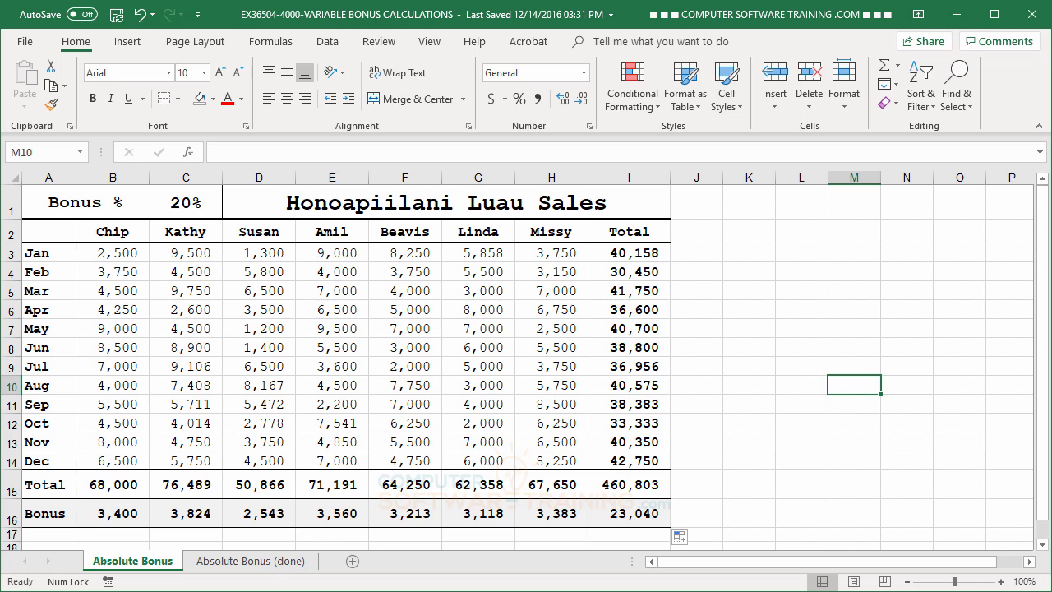
Change the rate in B16's formula to 0.15 and copy the revised formula across the Bonus row to I16.
{"action": "left_click", "coordinate": [113, 513]}
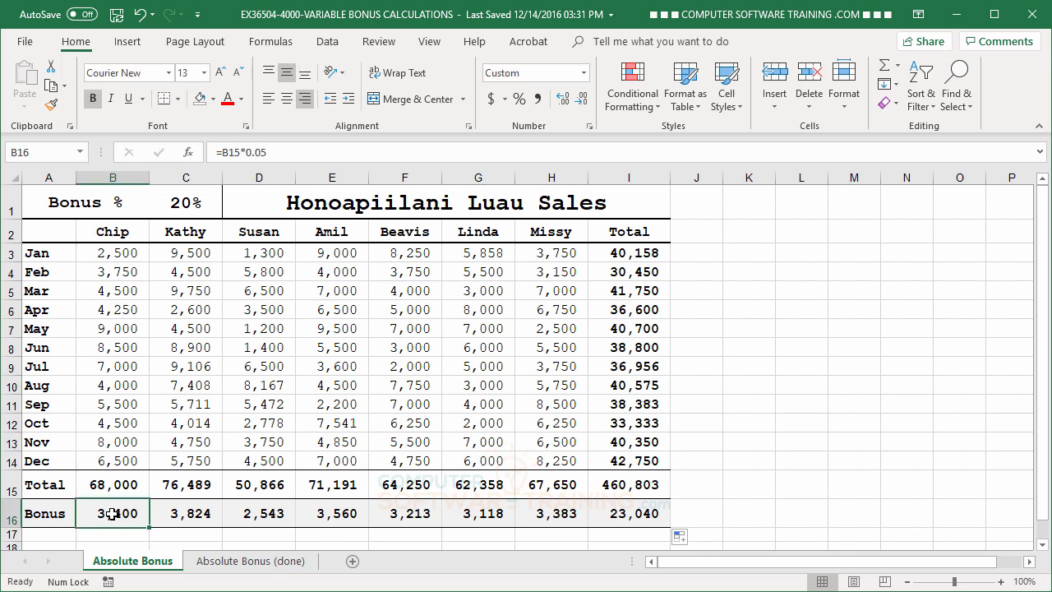
{"action": "left_click", "coordinate": [271, 152]}
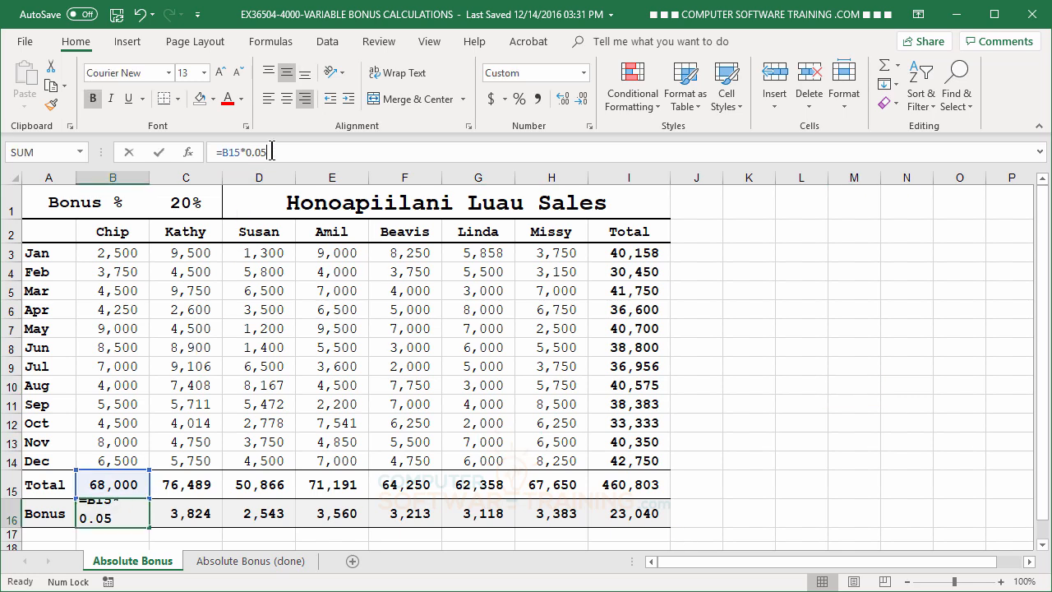
{"action": "key", "text": "BackSpace"}
{"action": "key", "text": "BackSpace"}
{"action": "key", "text": "BackSpace"}
{"action": "key", "text": "BackSpace"}
{"action": "type", "text": "0.15"}
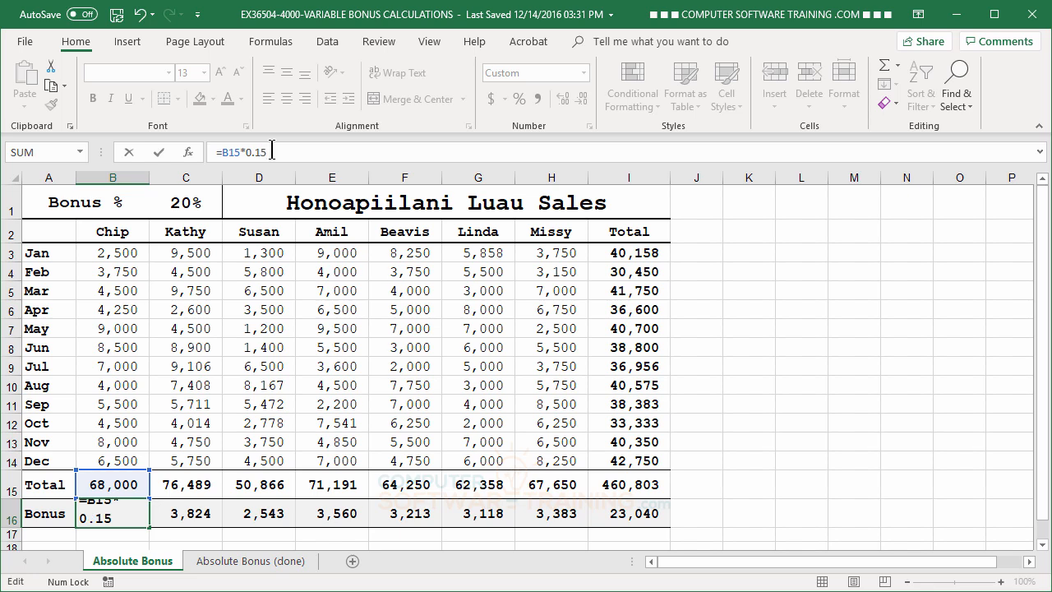
{"action": "key", "text": "Return"}
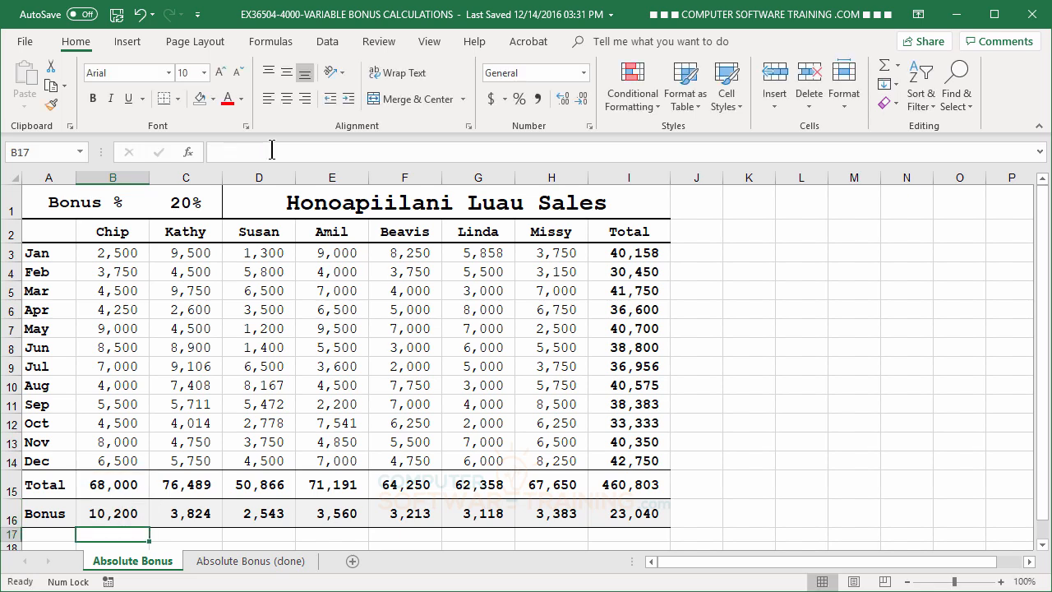
{"action": "left_click", "coordinate": [123, 513]}
{"action": "left_click_drag", "start_coordinate": [155, 525], "coordinate": [687, 520]}
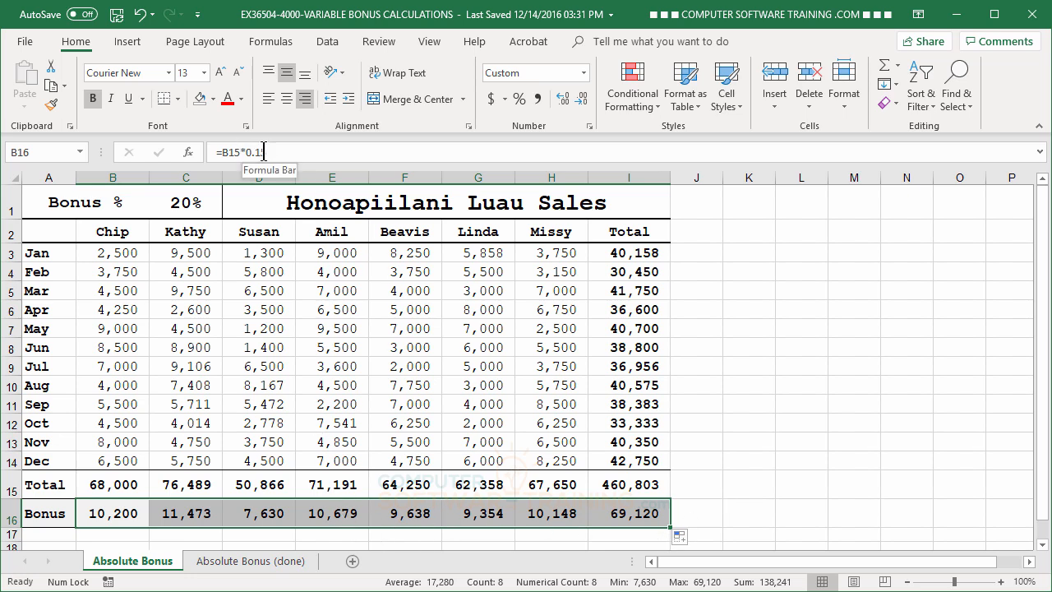
Clear the bonus formulas from B16:I16.
{"action": "left_click", "coordinate": [105, 519]}
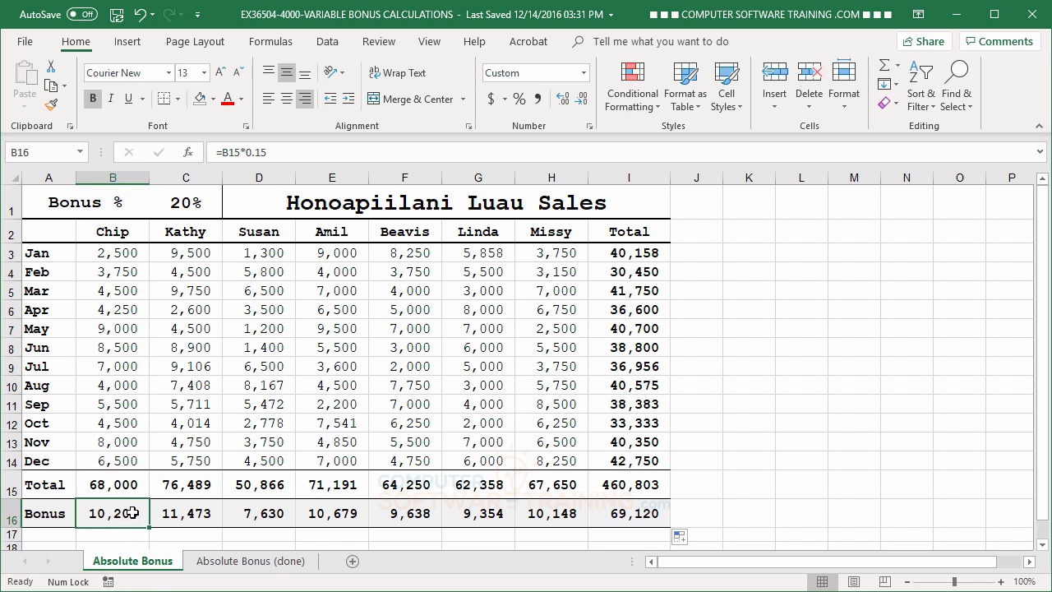
{"action": "left_click_drag", "start_coordinate": [118, 514], "coordinate": [624, 508]}
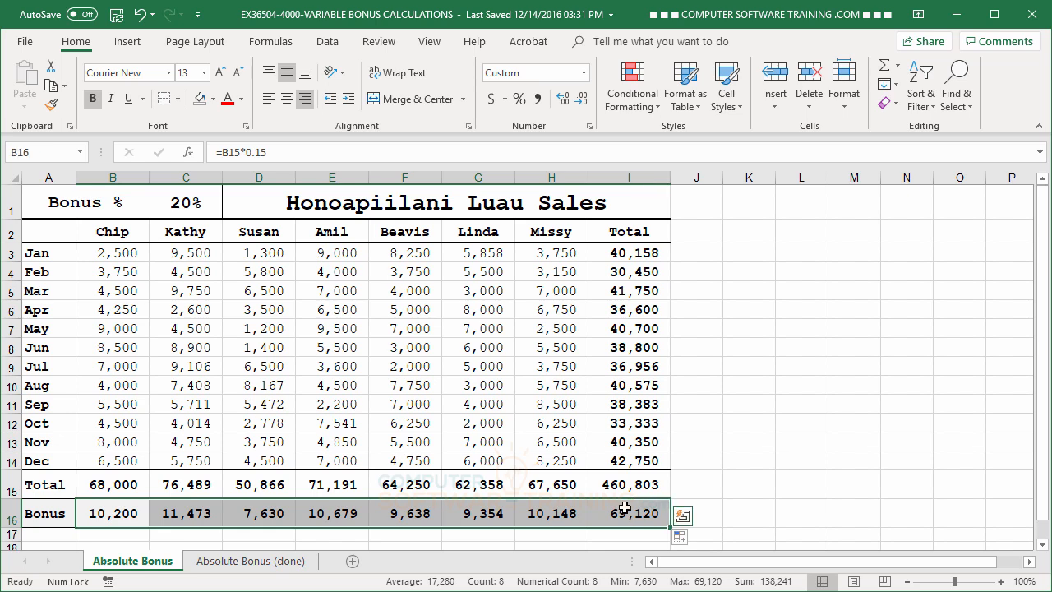
{"action": "key", "text": "Delete"}
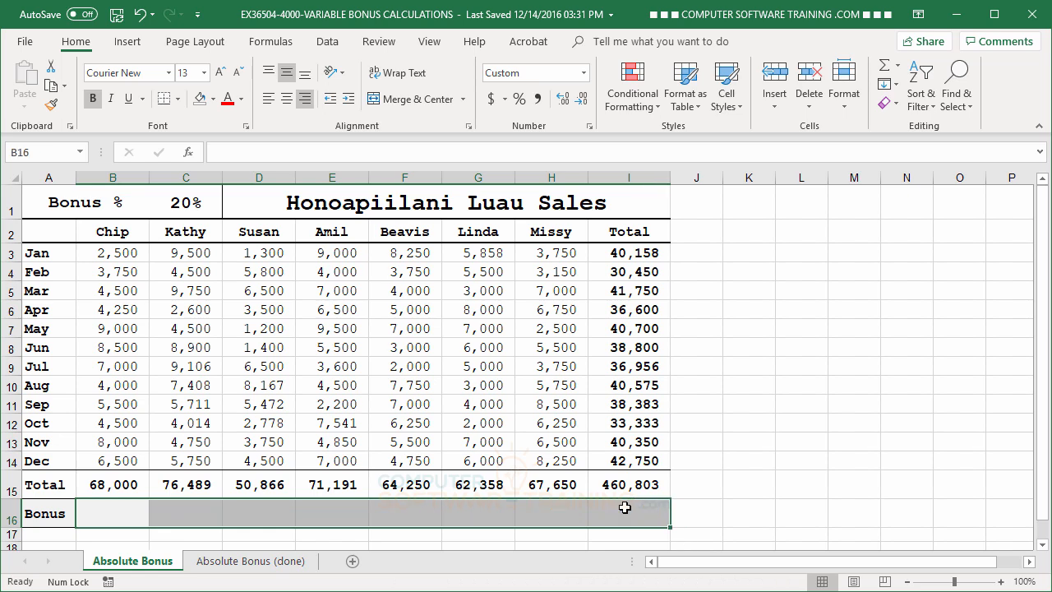
Enter =B15*C1 in B16, referencing the Bonus % cell relatively, and copy the formula across to I16.
{"action": "left_click", "coordinate": [117, 516]}
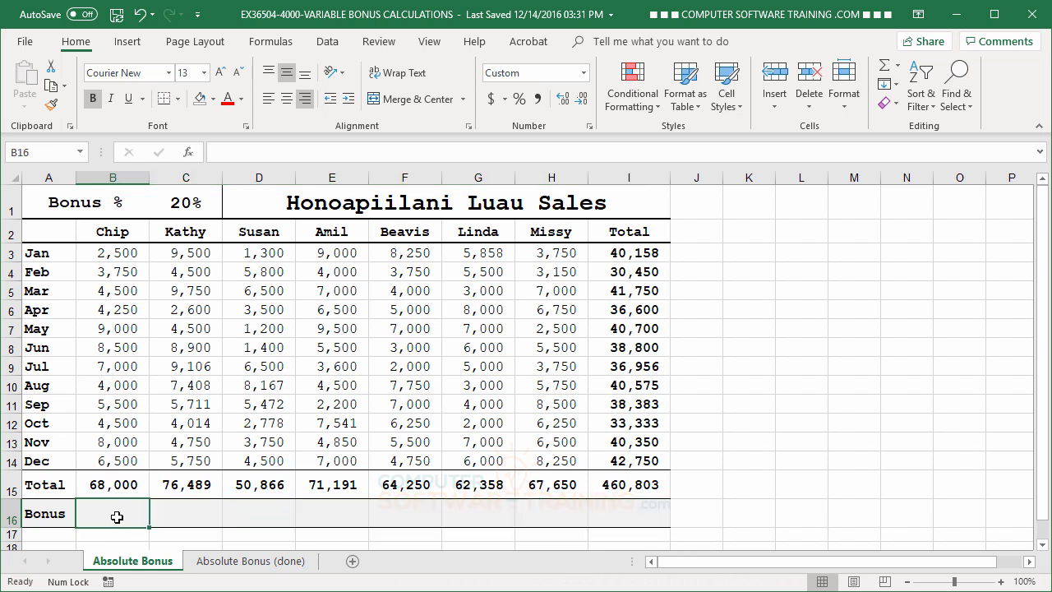
{"action": "type", "text": "="}
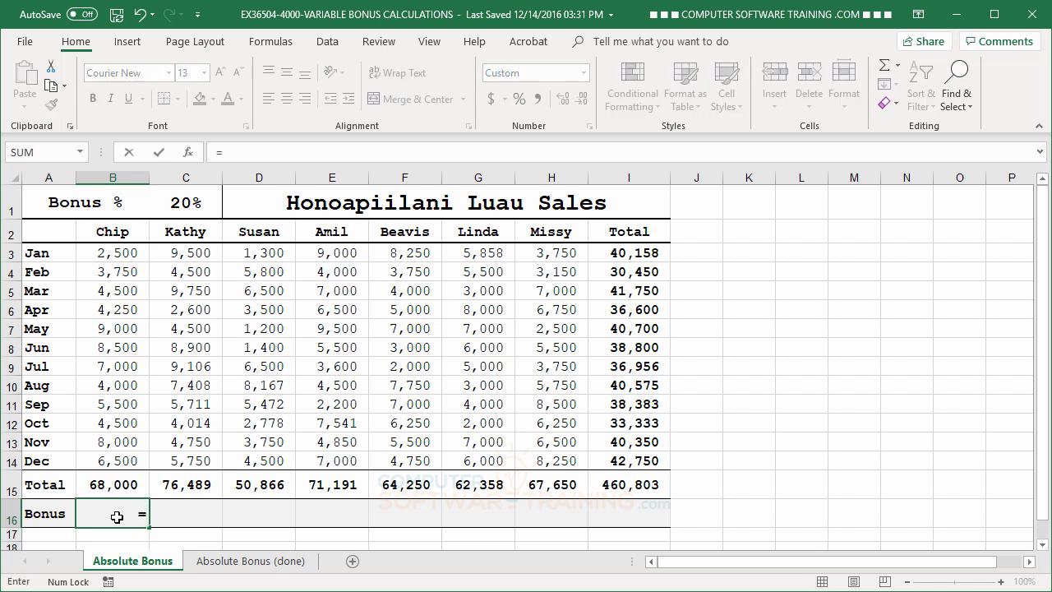
{"action": "left_click", "coordinate": [113, 484]}
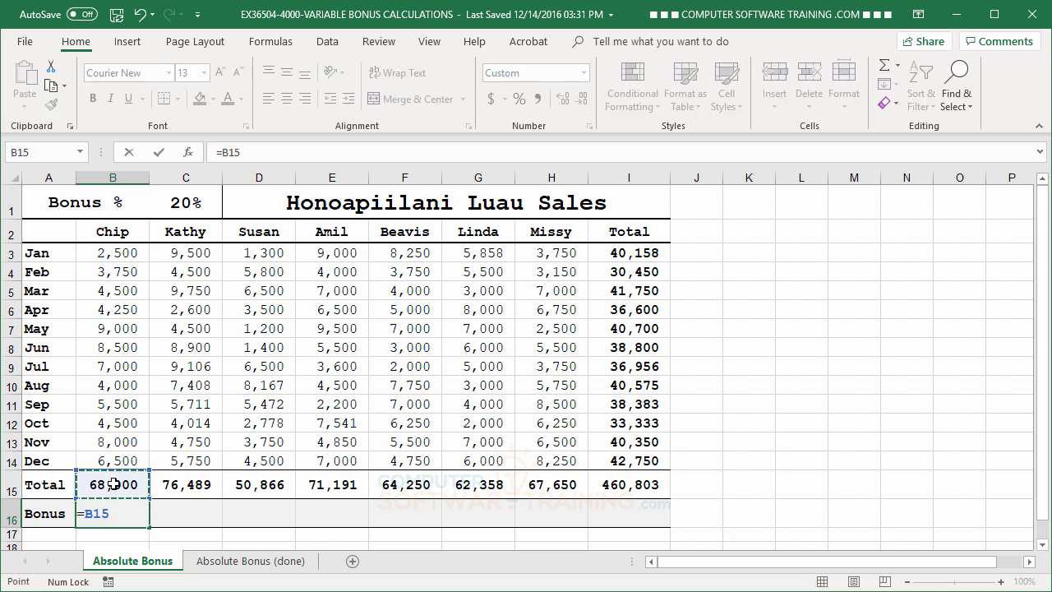
{"action": "type", "text": "*"}
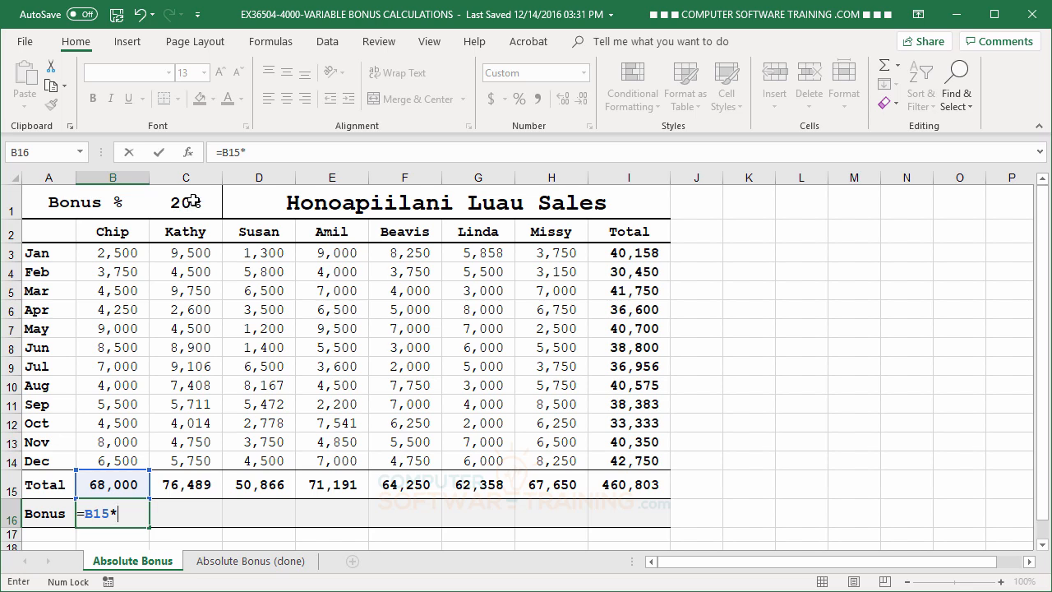
{"action": "left_click", "coordinate": [192, 201]}
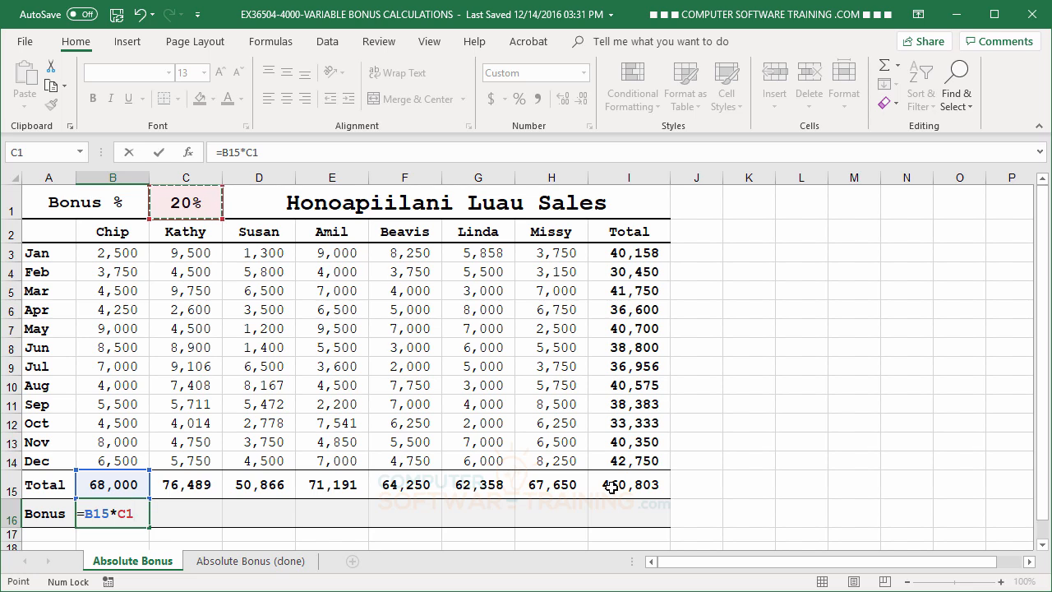
{"action": "key", "text": "Return"}
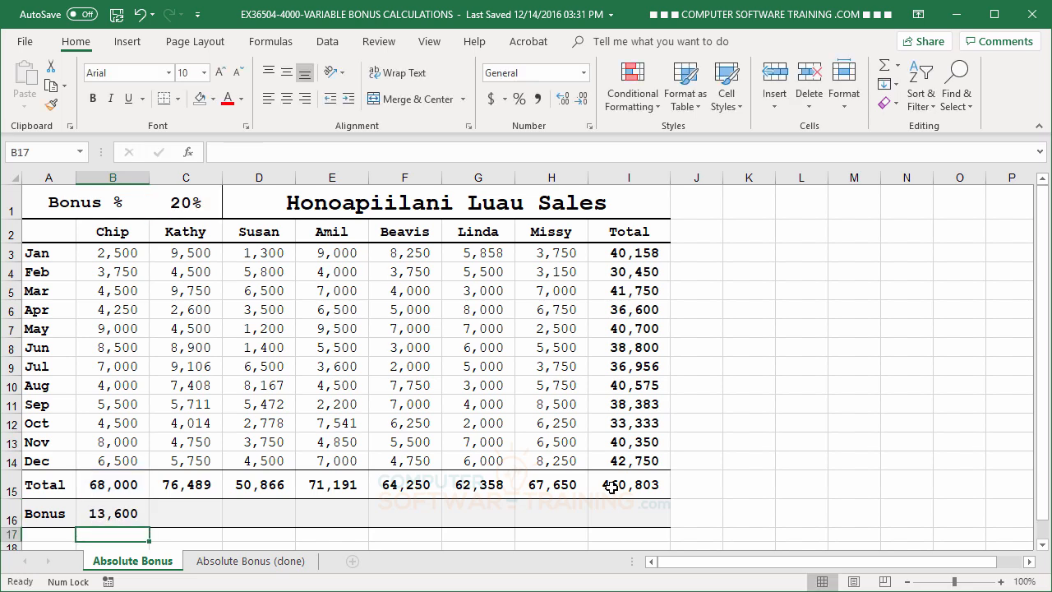
{"action": "left_click", "coordinate": [125, 511]}
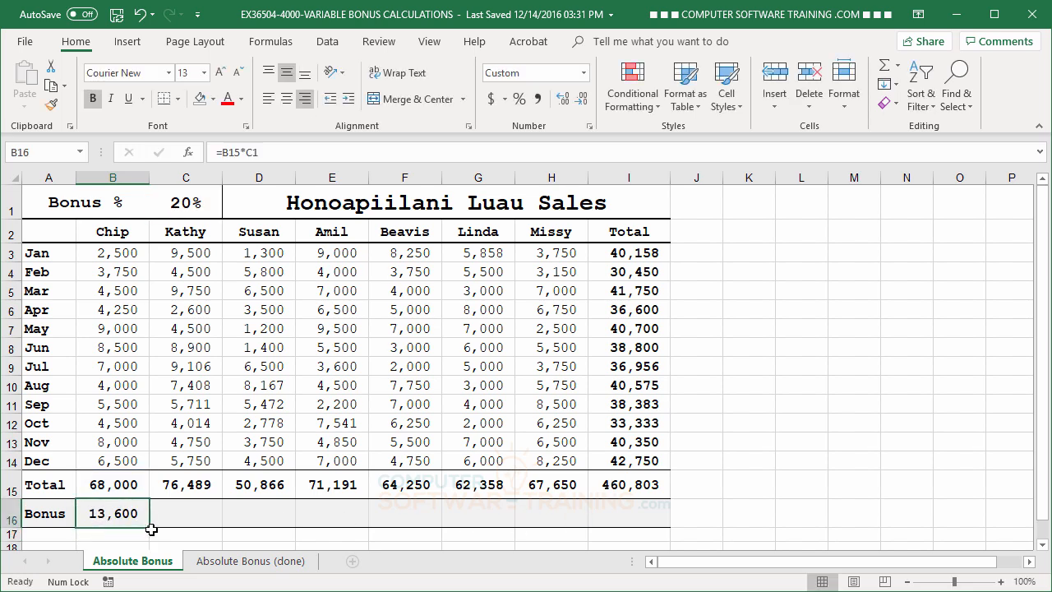
{"action": "left_click_drag", "start_coordinate": [151, 529], "coordinate": [655, 534]}
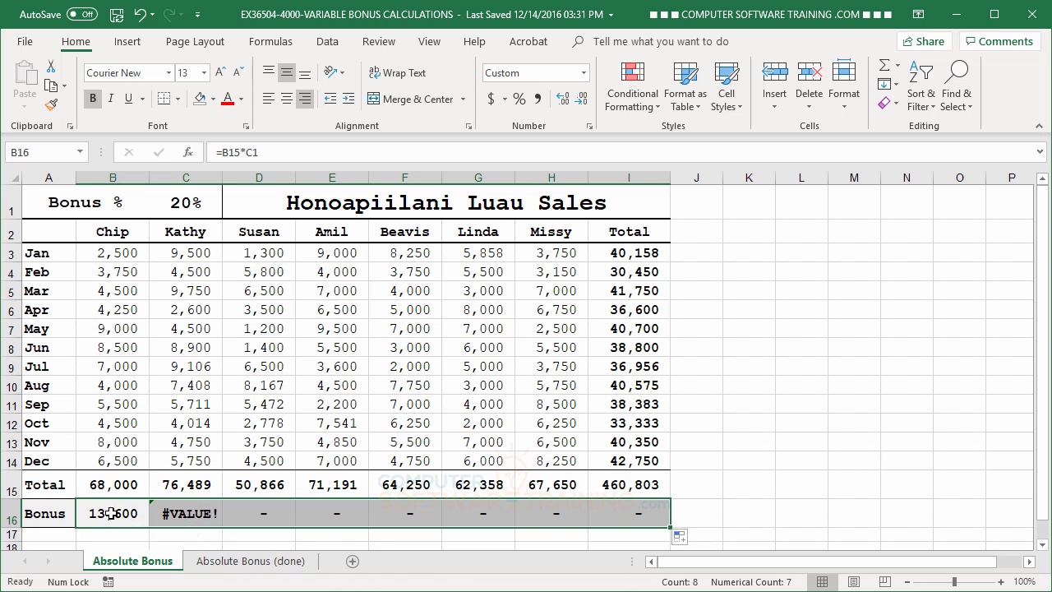
Inspect the cell references in the formulas of B16, C16 and D16, and clear the bonus range B16:I16.
{"action": "left_click", "coordinate": [115, 512]}
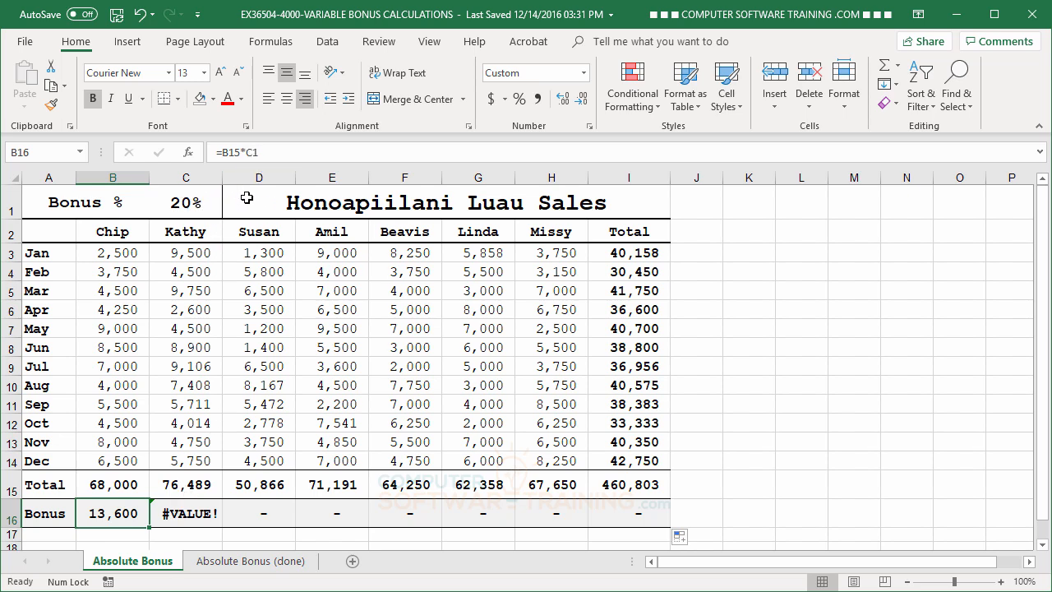
{"action": "left_click", "coordinate": [191, 515]}
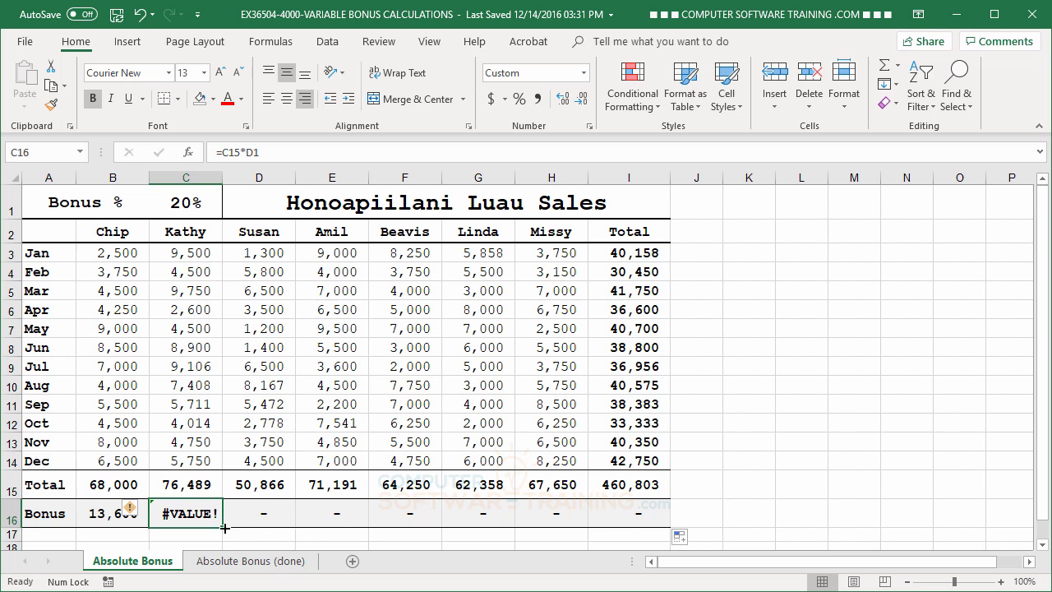
{"action": "left_click", "coordinate": [259, 514]}
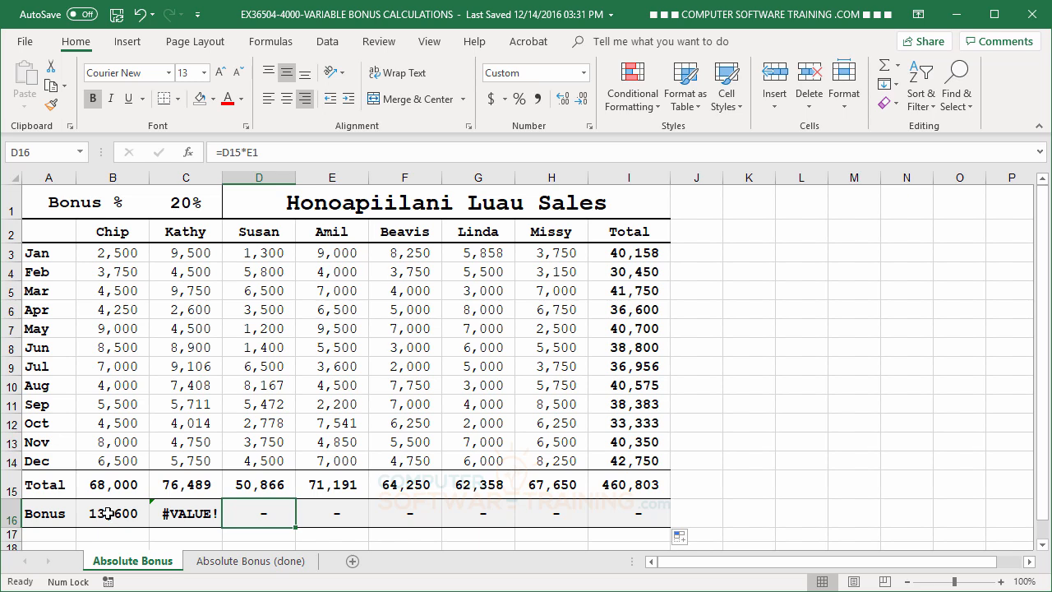
{"action": "left_click_drag", "start_coordinate": [111, 514], "coordinate": [641, 507]}
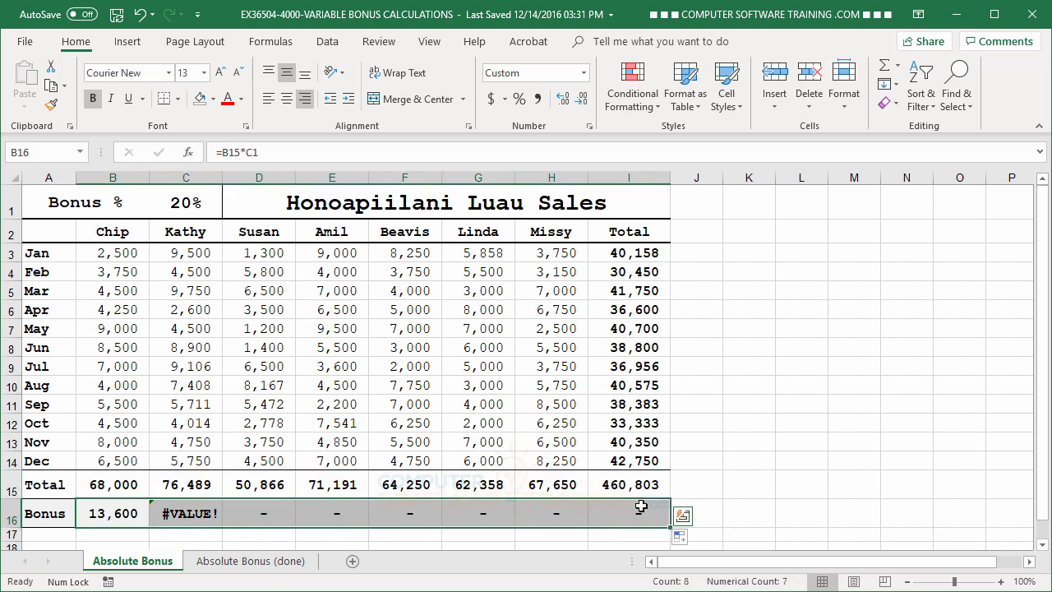
{"action": "key", "text": "Delete"}
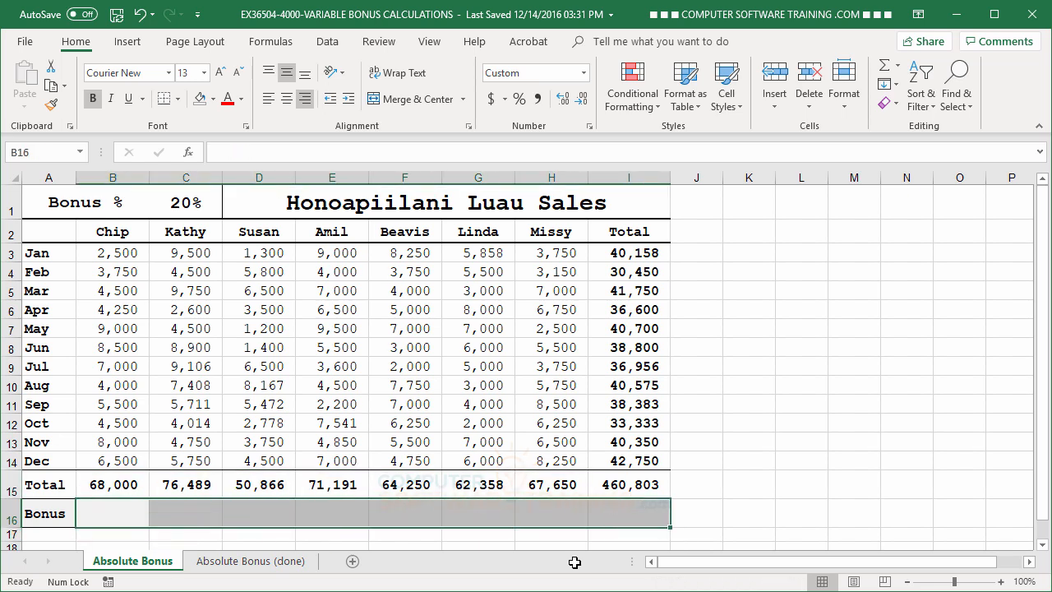
Enter =B15*$C$1 in B16 with an absolute reference to the Bonus % cell, and copy it across to I16.
{"action": "left_click", "coordinate": [117, 506]}
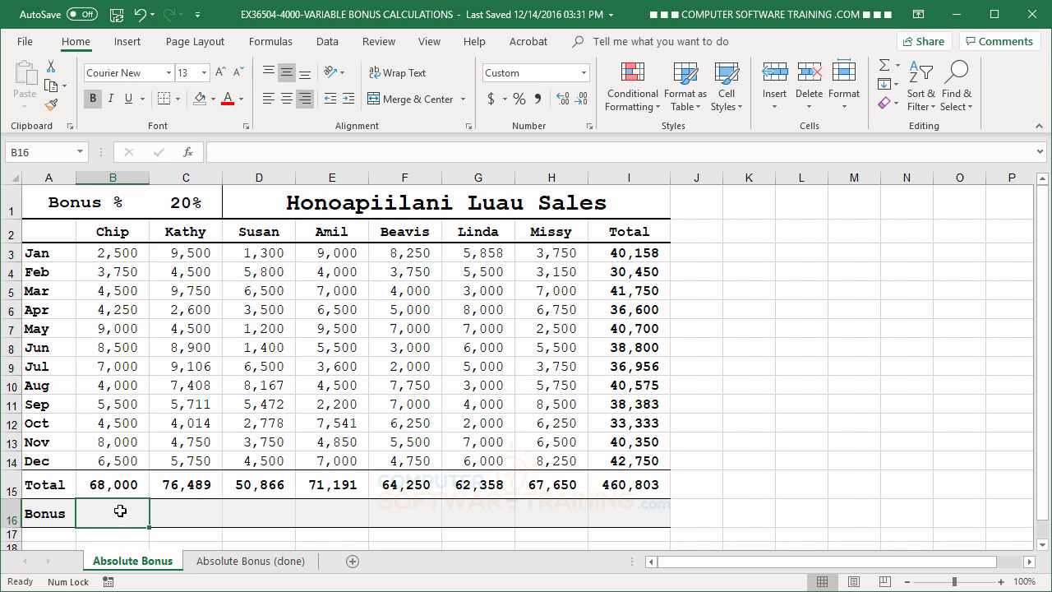
{"action": "type", "text": "="}
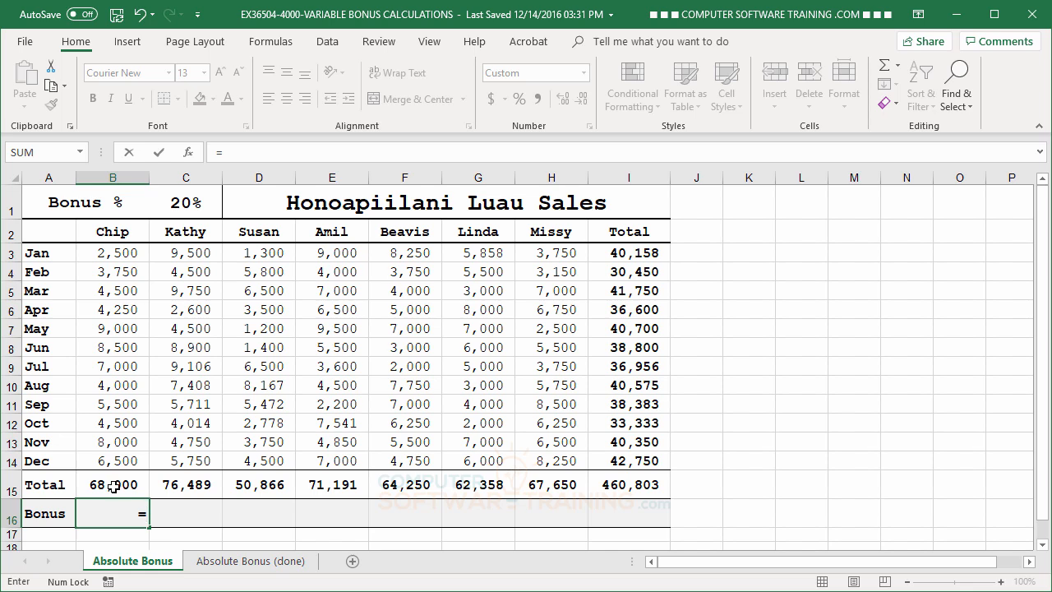
{"action": "left_click", "coordinate": [113, 484]}
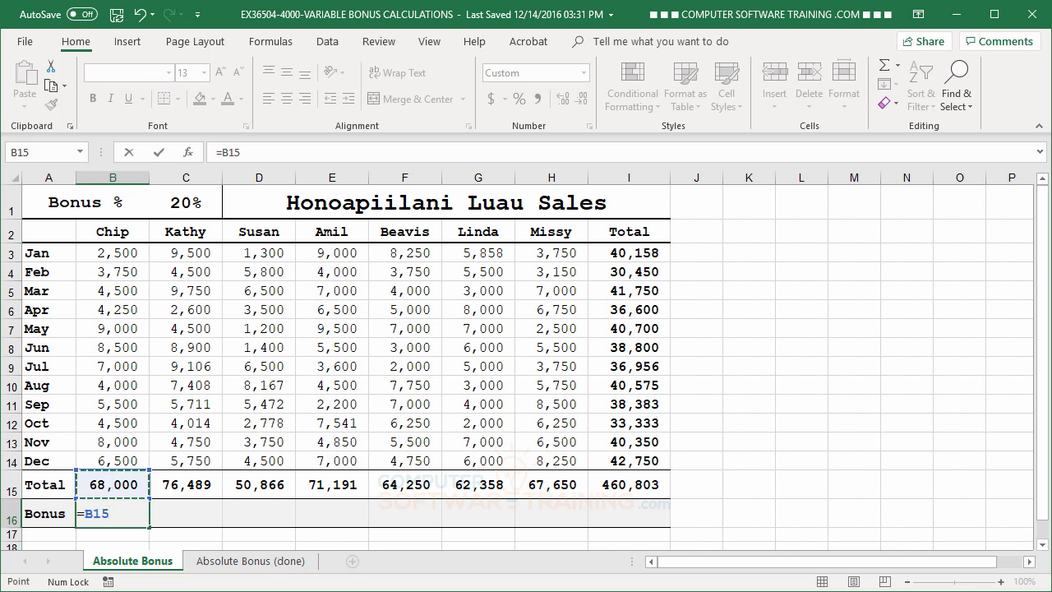
{"action": "type", "text": "*"}
{"action": "left_click", "coordinate": [183, 201]}
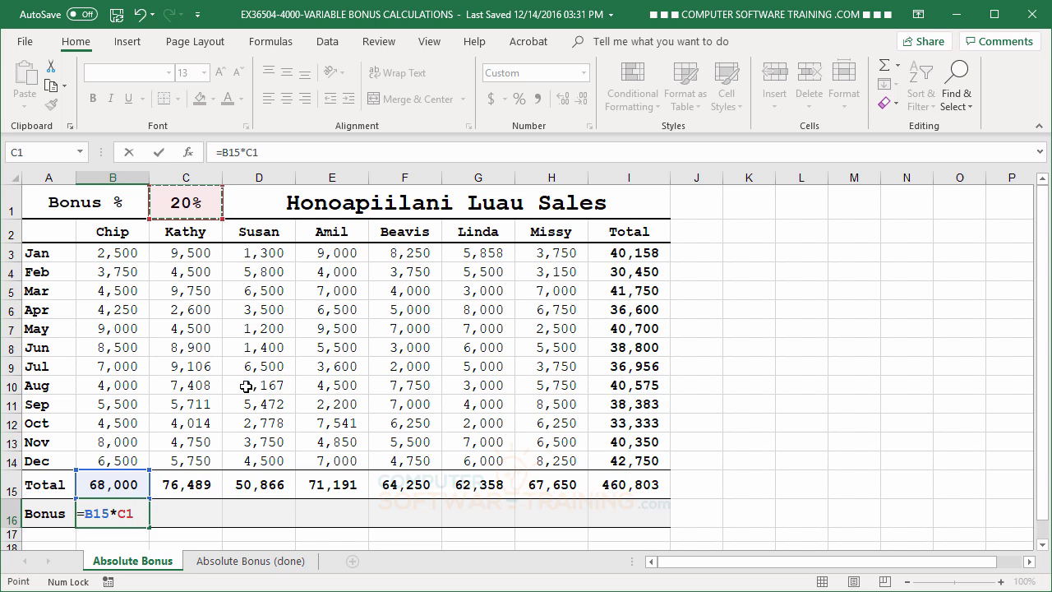
{"action": "key", "text": "F4"}
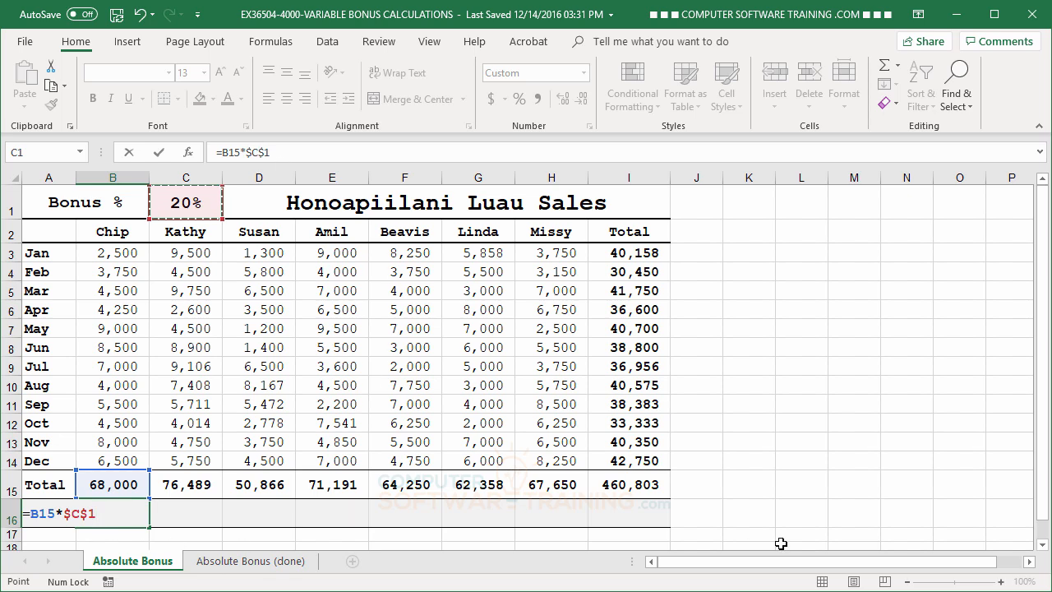
{"action": "key", "text": "Return"}
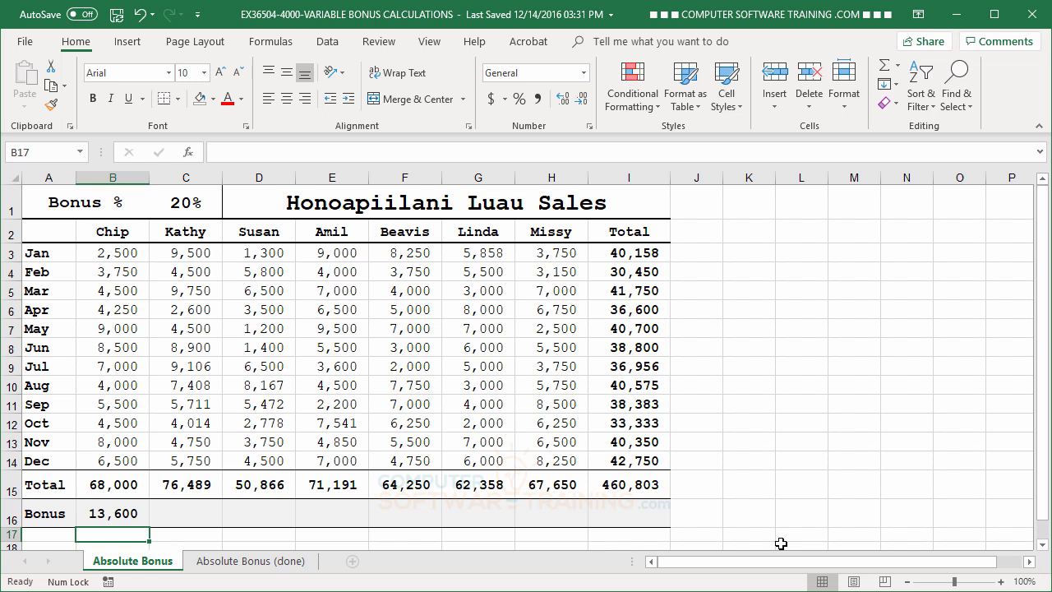
{"action": "left_click", "coordinate": [120, 511]}
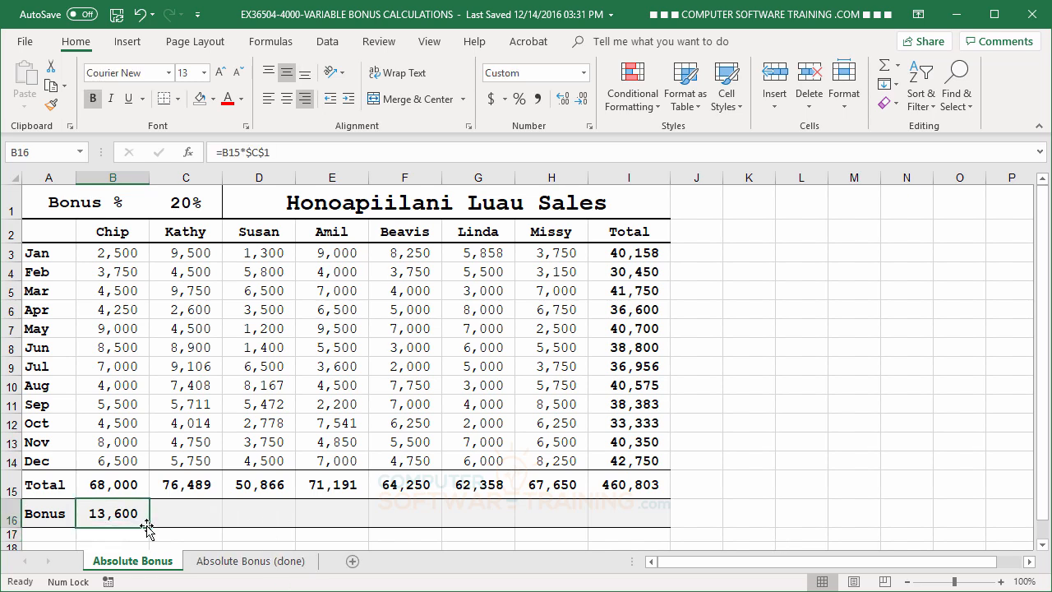
{"action": "left_click_drag", "start_coordinate": [149, 526], "coordinate": [649, 534]}
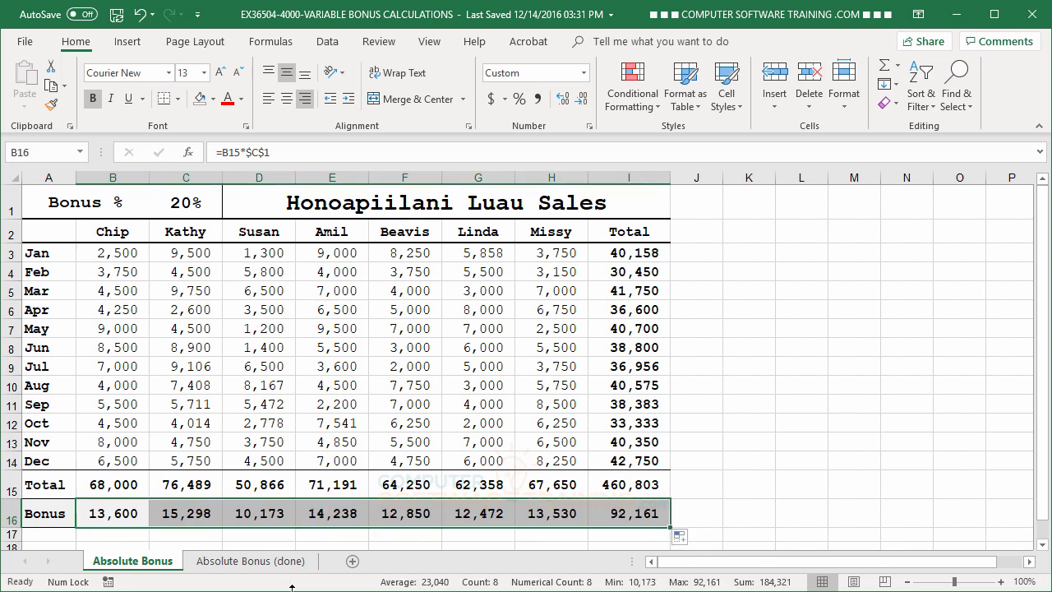
Inspect the cell references in the copied bonus formulas one by one from C16 through I16.
{"action": "left_click", "coordinate": [175, 513]}
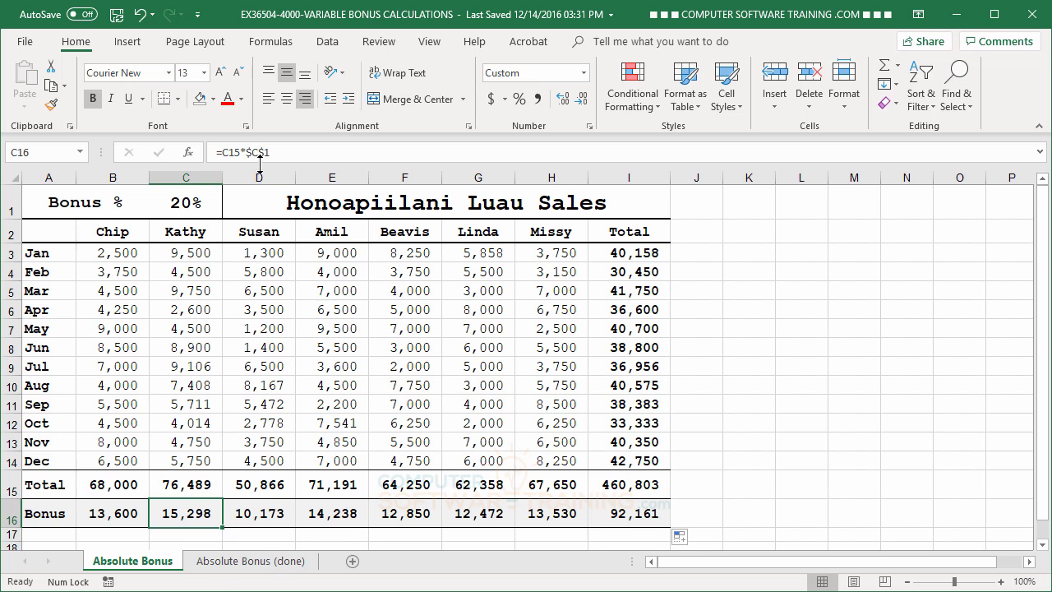
{"action": "left_click", "coordinate": [270, 516]}
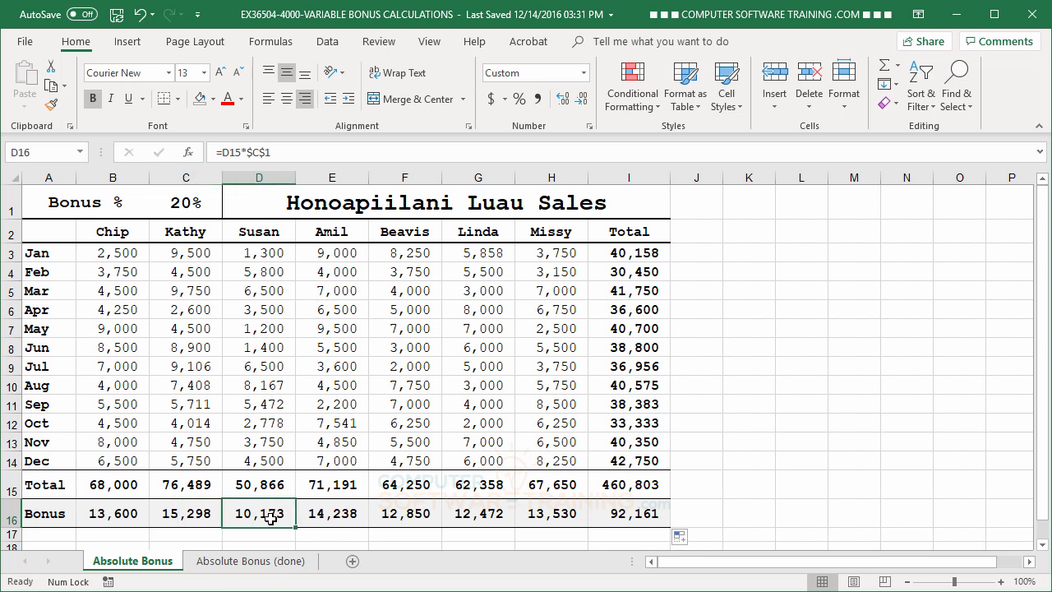
{"action": "left_click", "coordinate": [337, 509]}
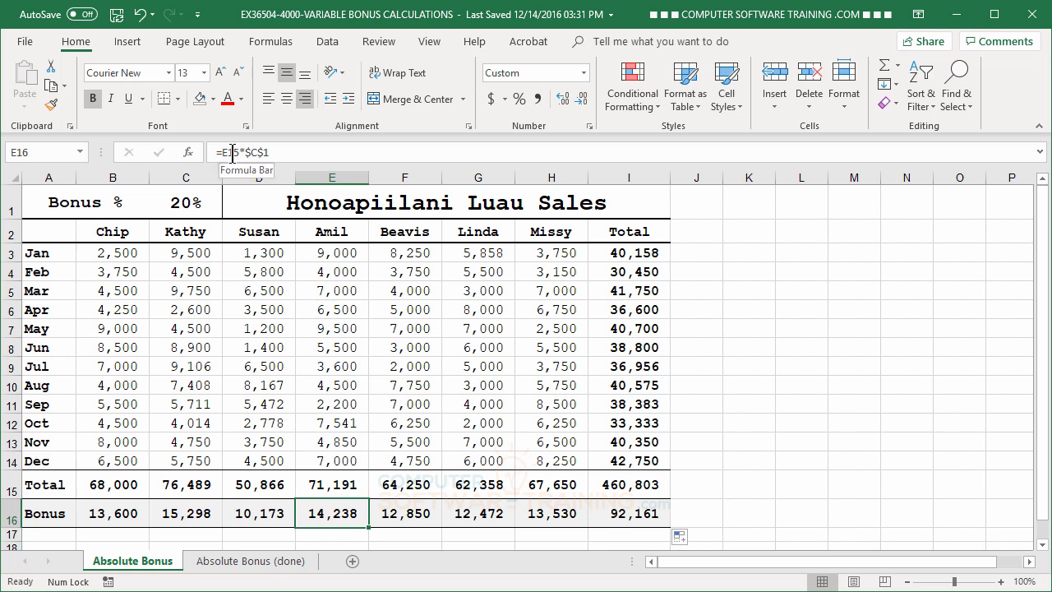
{"action": "left_click", "coordinate": [404, 521]}
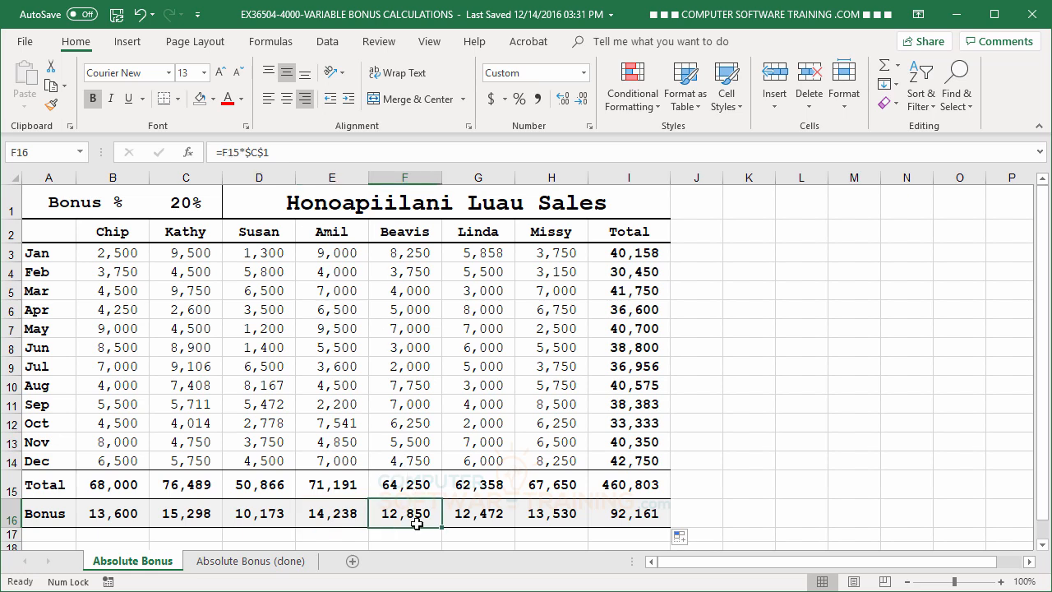
{"action": "left_click", "coordinate": [488, 514]}
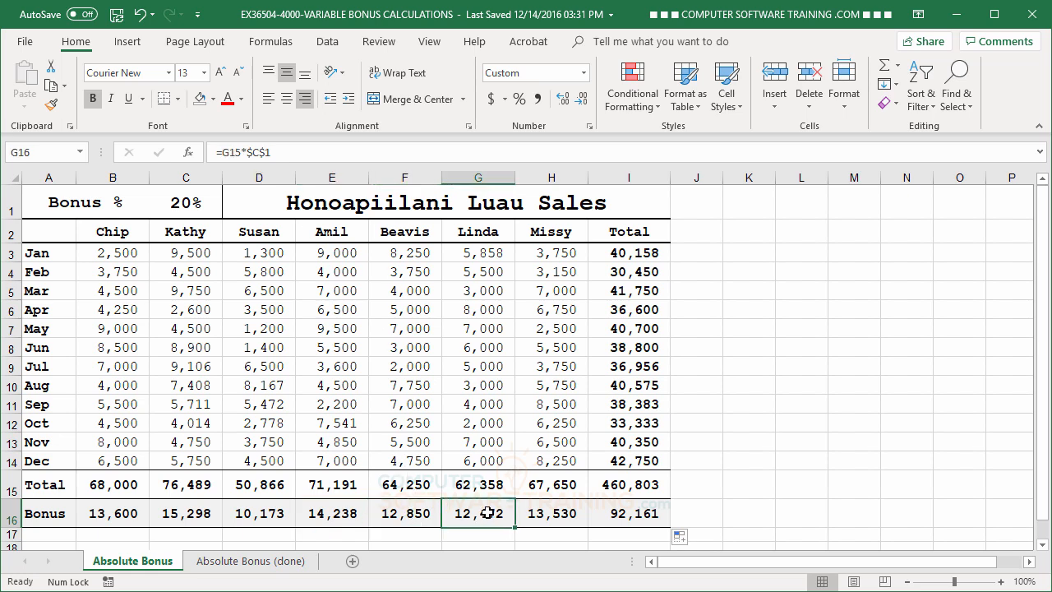
{"action": "left_click", "coordinate": [555, 516]}
{"action": "left_click", "coordinate": [617, 519]}
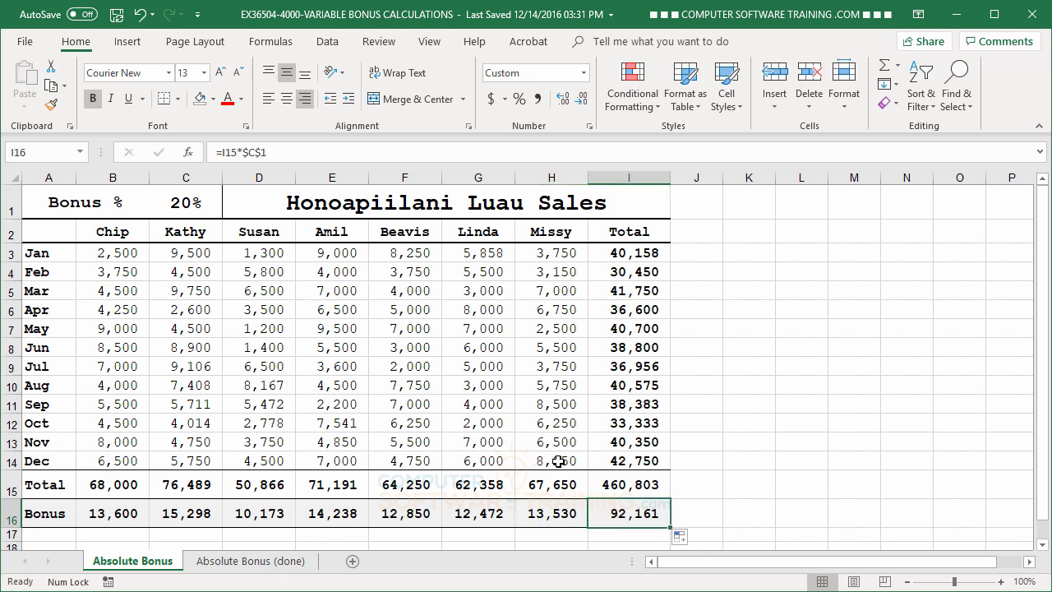
Set the Bonus % in C1 to 15% to recalculate all bonuses in row 16.
{"action": "left_click", "coordinate": [186, 201]}
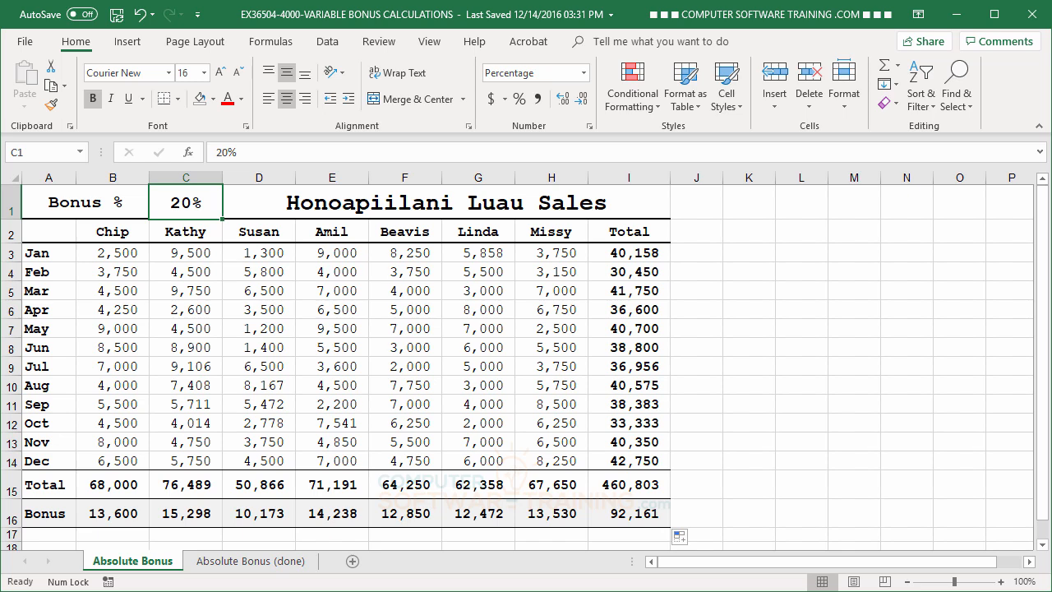
{"action": "type", "text": "1"}
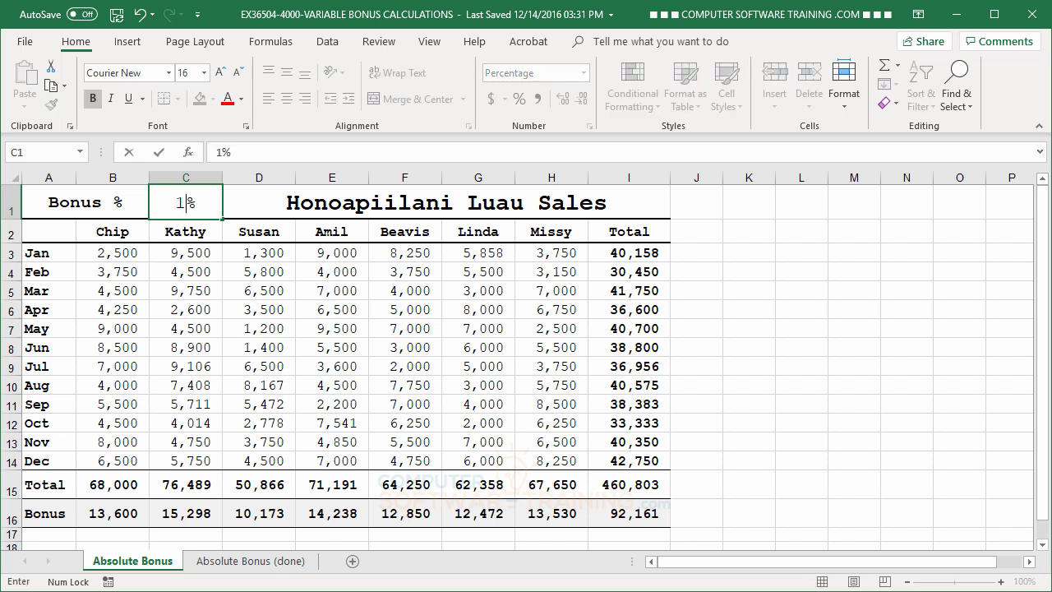
{"action": "type", "text": "5"}
{"action": "key", "text": "Return"}
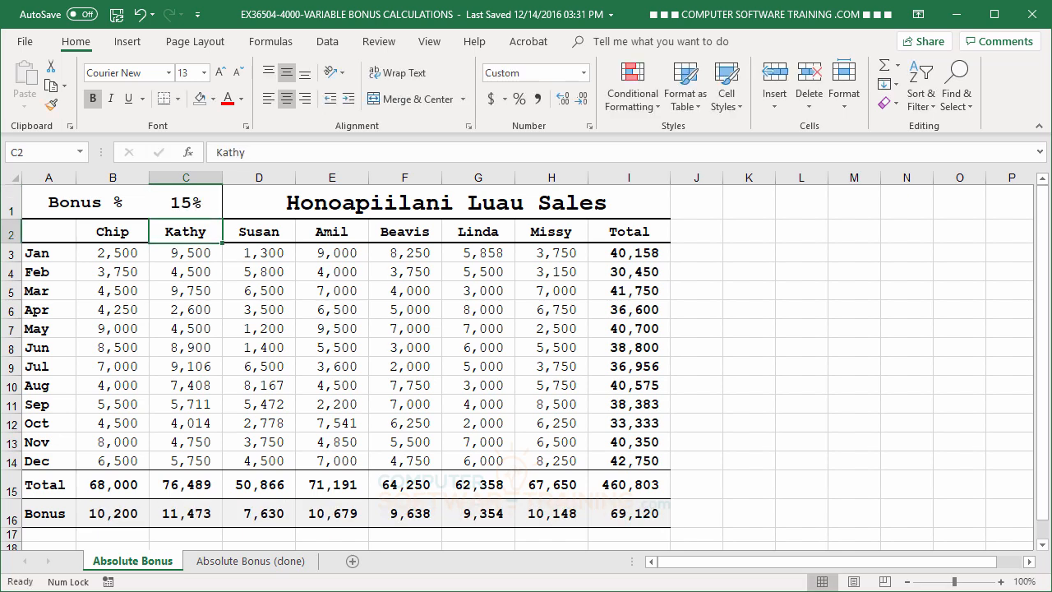
Change the Bonus % in C1 to 50% so every bonus in row 16 recalculates.
{"action": "left_click", "coordinate": [185, 202]}
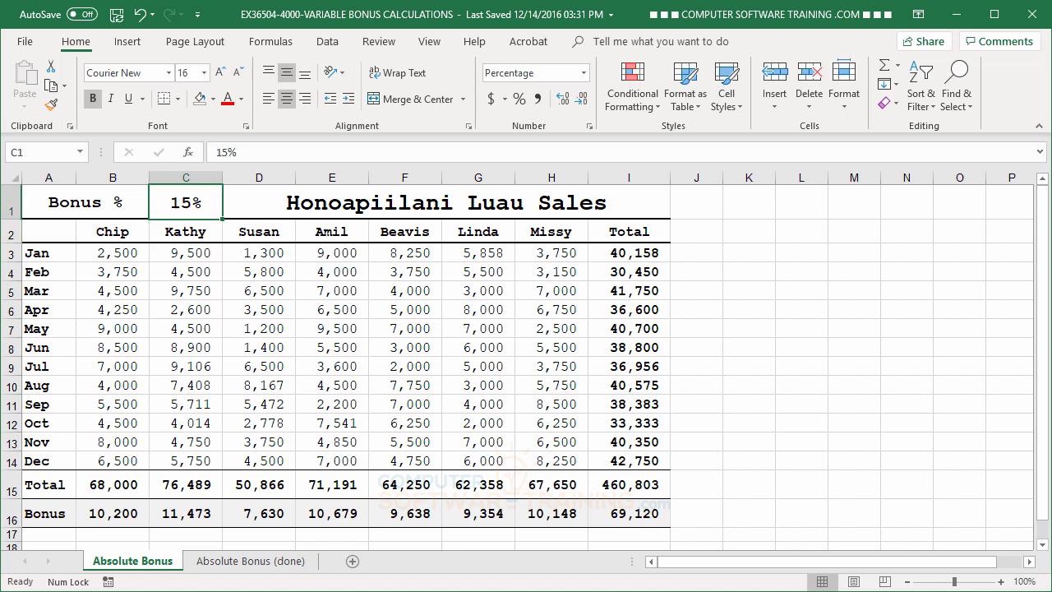
{"action": "type", "text": "50"}
{"action": "key", "text": "Return"}
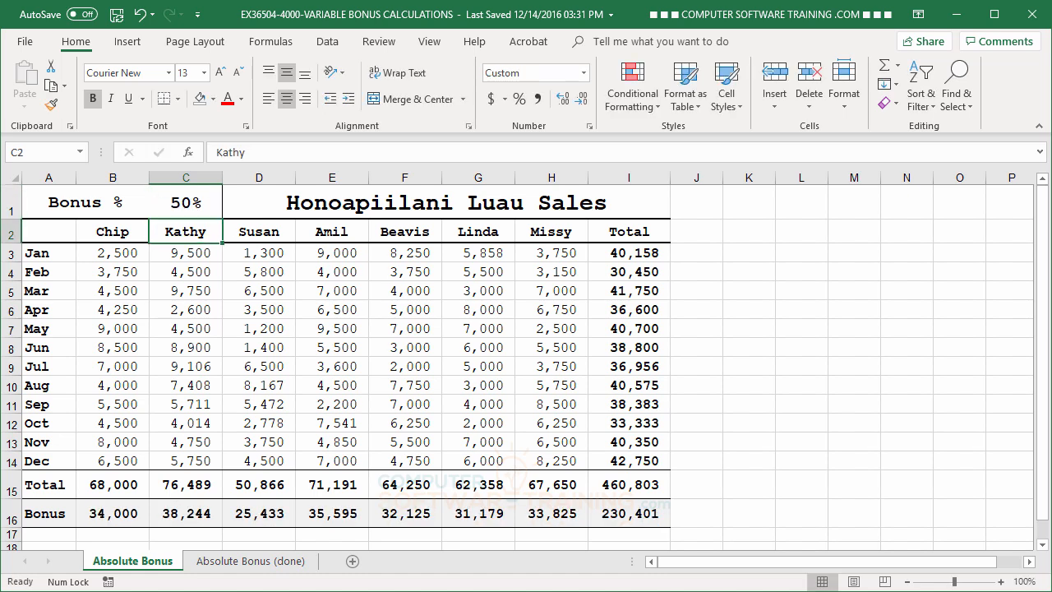